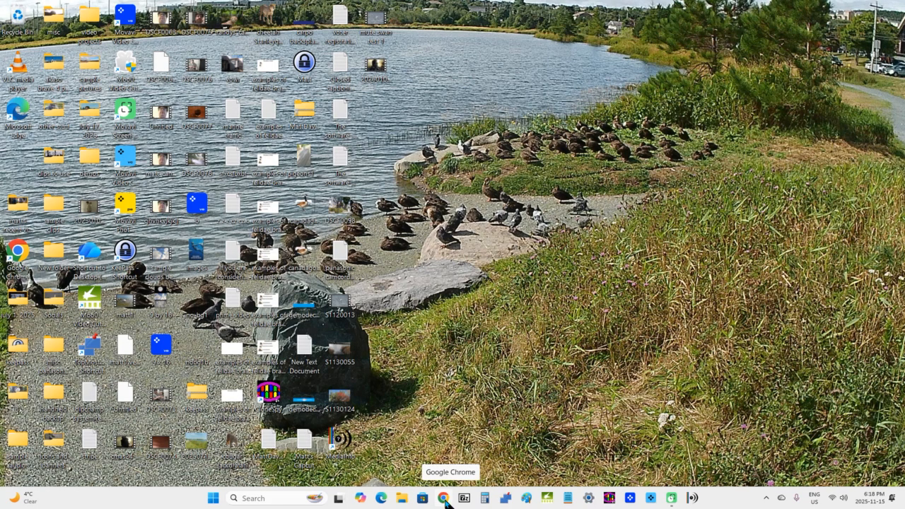
pyautogui.click(443, 499)
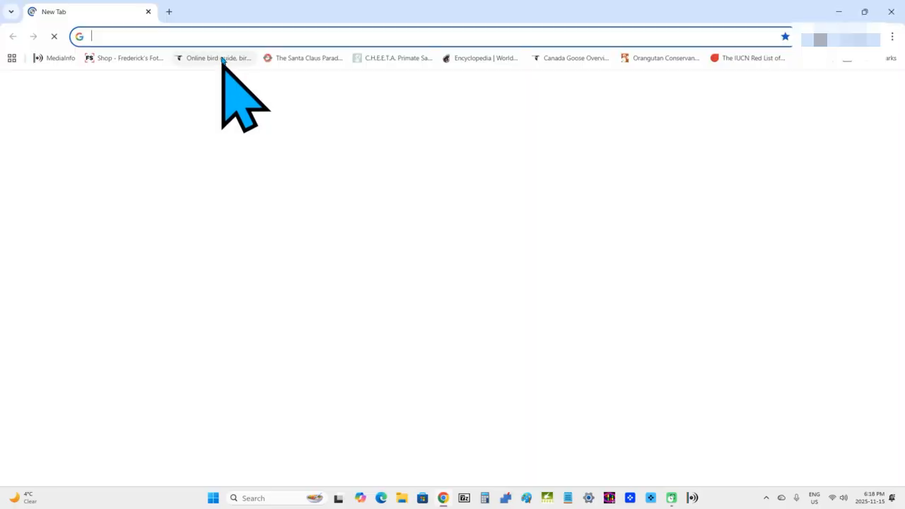
pyautogui.click(225, 36)
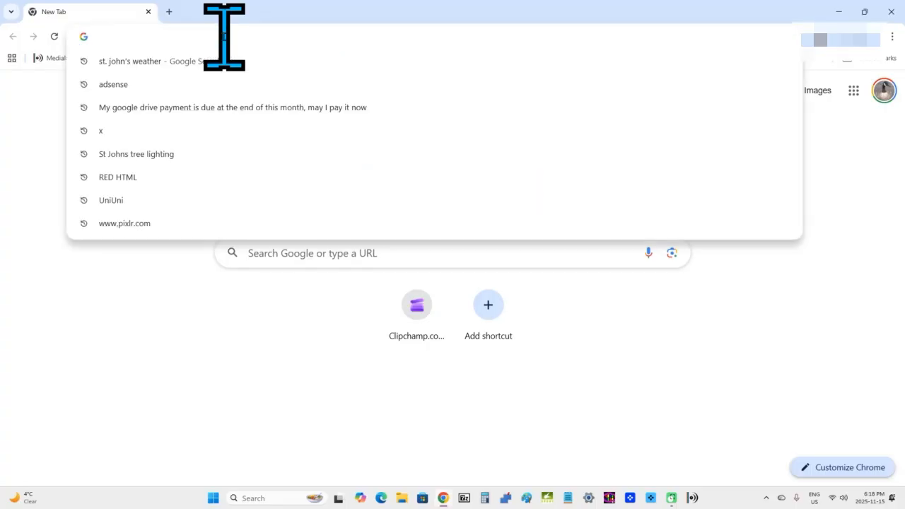
pyautogui.write('ww')
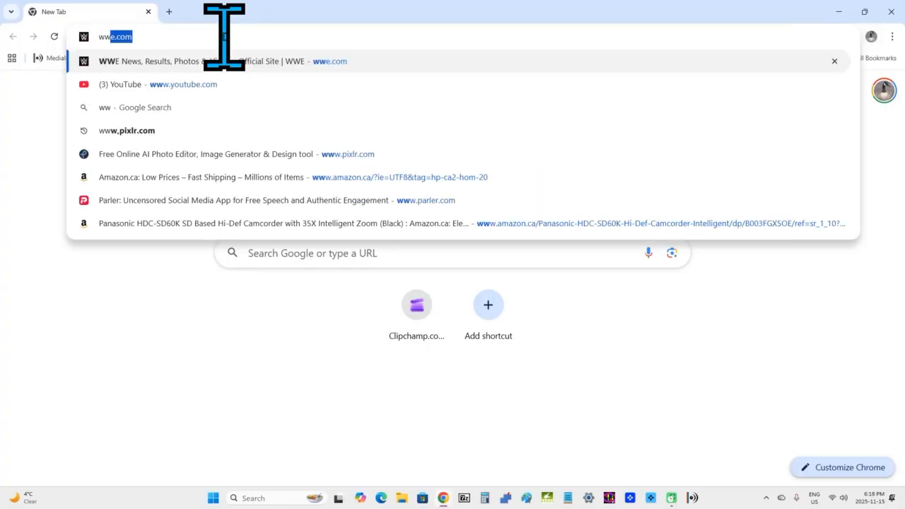
pyautogui.write('w.')
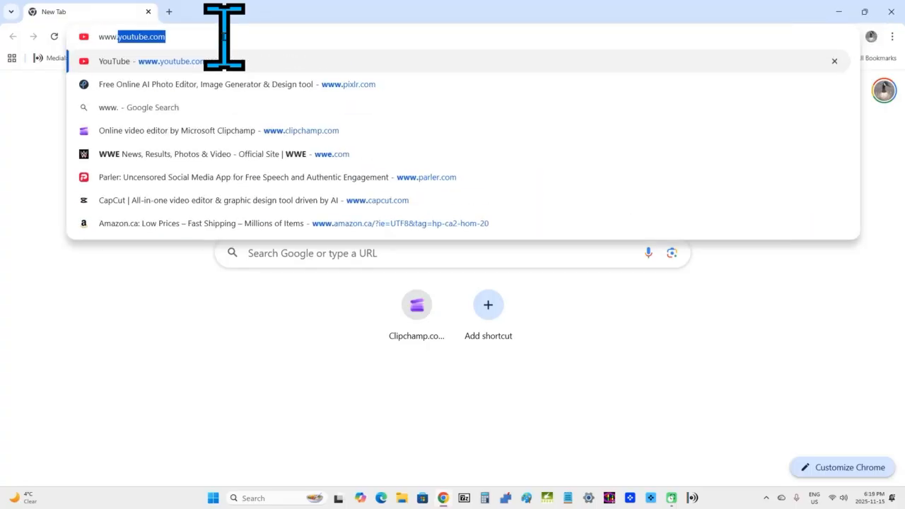
pyautogui.write('clipcha')
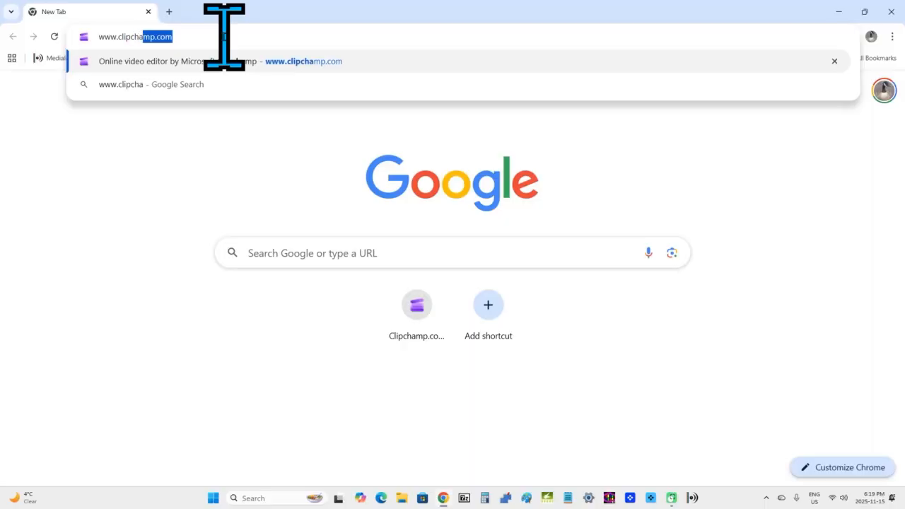
pyautogui.write('mp.com')
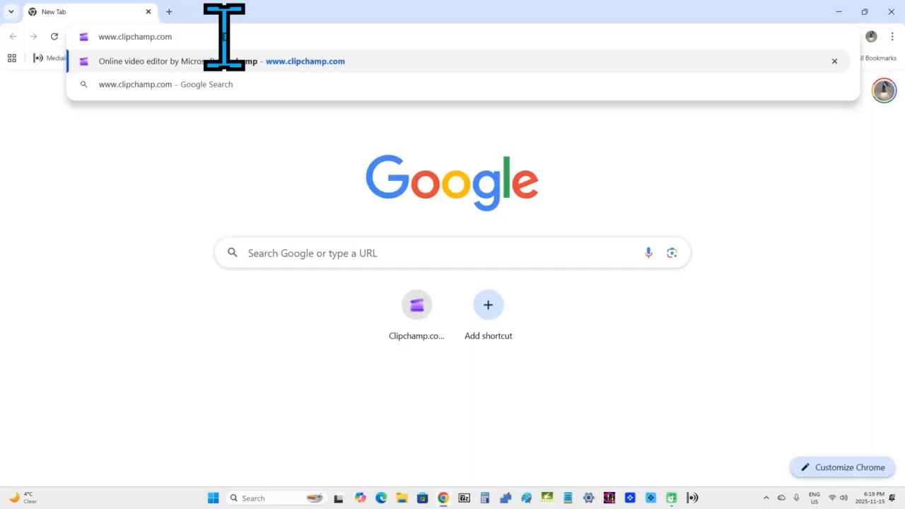
pyautogui.press('Return')
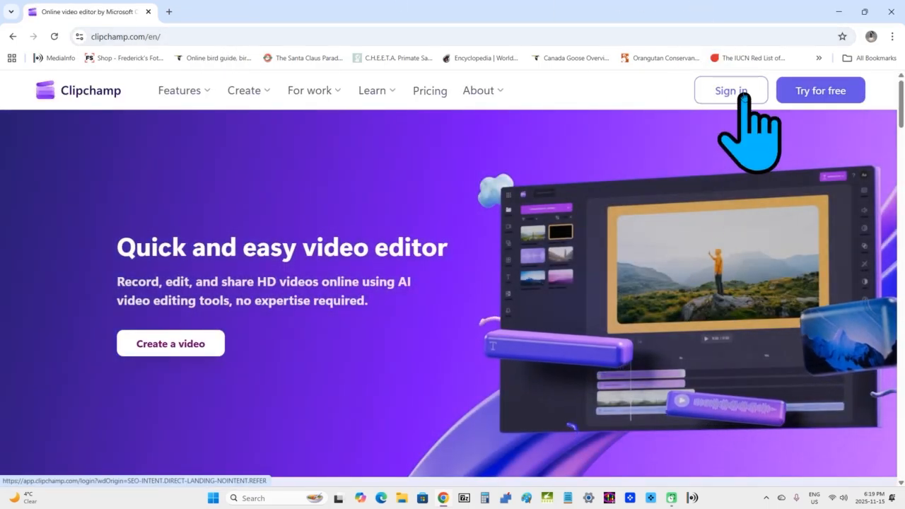
# Step: Sign in to Clipchamp with the saved Microsoft account
pyautogui.click(742, 95)
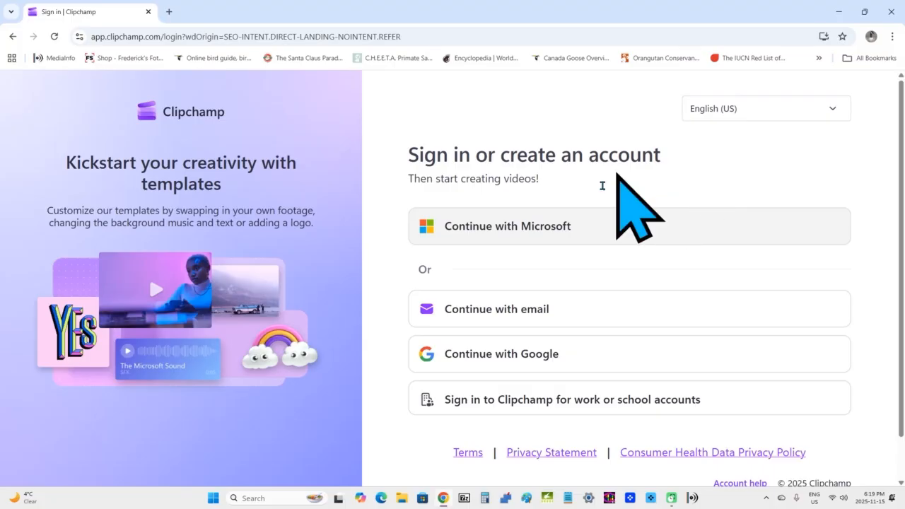
pyautogui.click(525, 227)
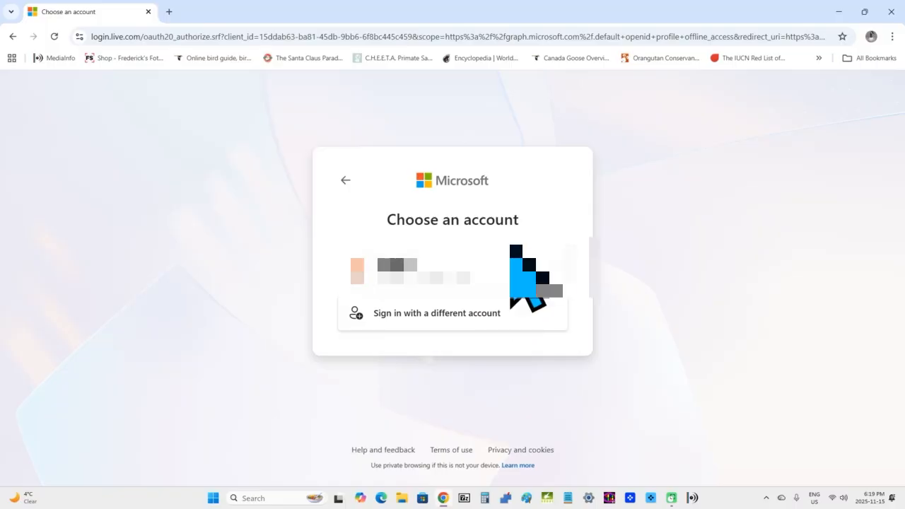
pyautogui.click(450, 265)
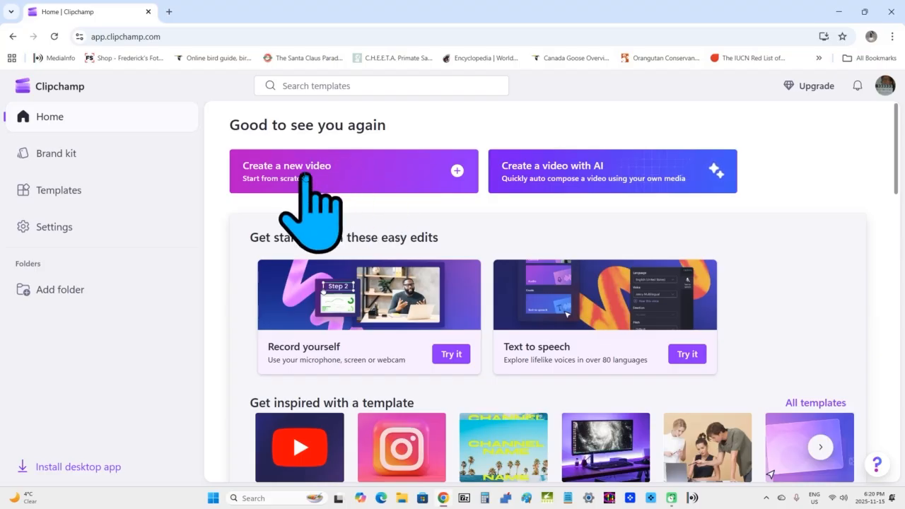
# Step: Create a new video from scratch named "burn transition" with the Wide 16:9 size
pyautogui.click(389, 160)
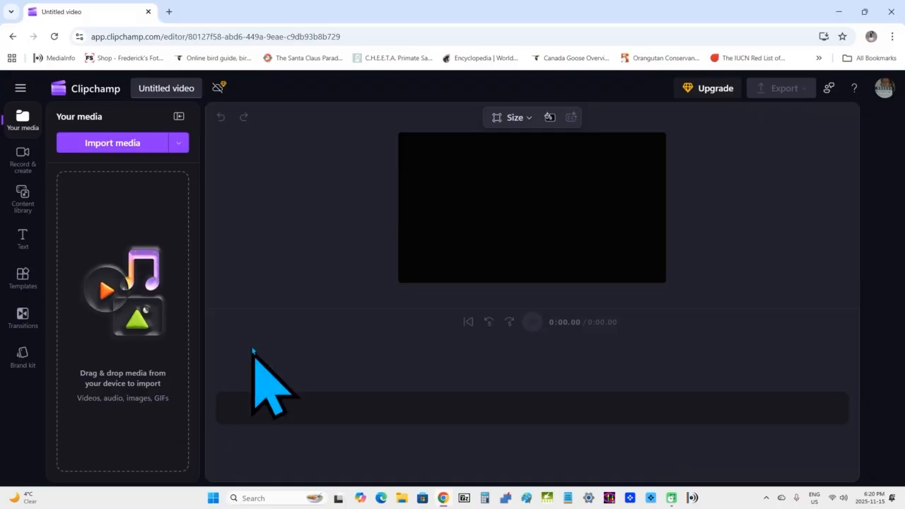
pyautogui.click(159, 88)
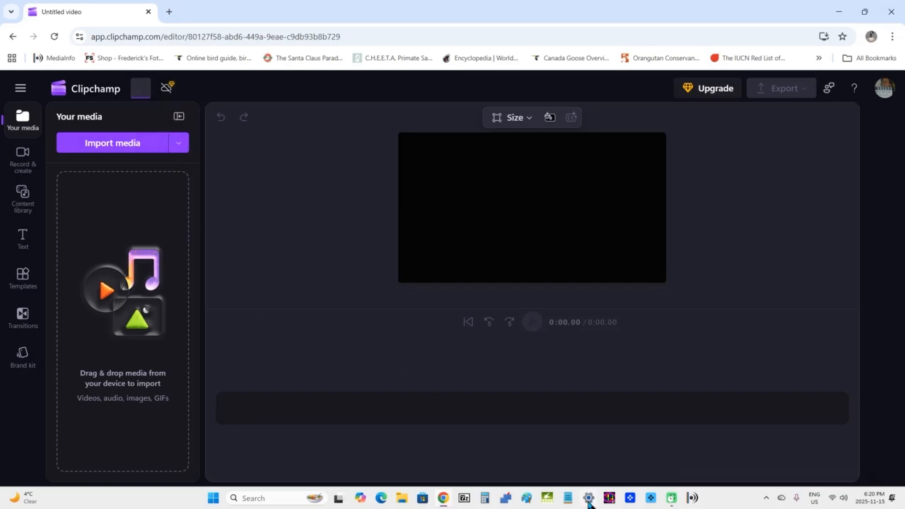
pyautogui.write('burn tr')
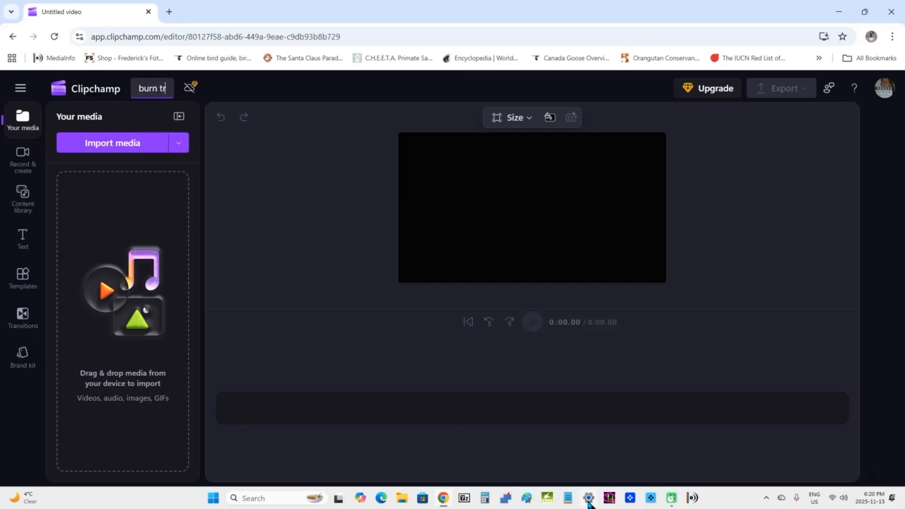
pyautogui.write('ansition')
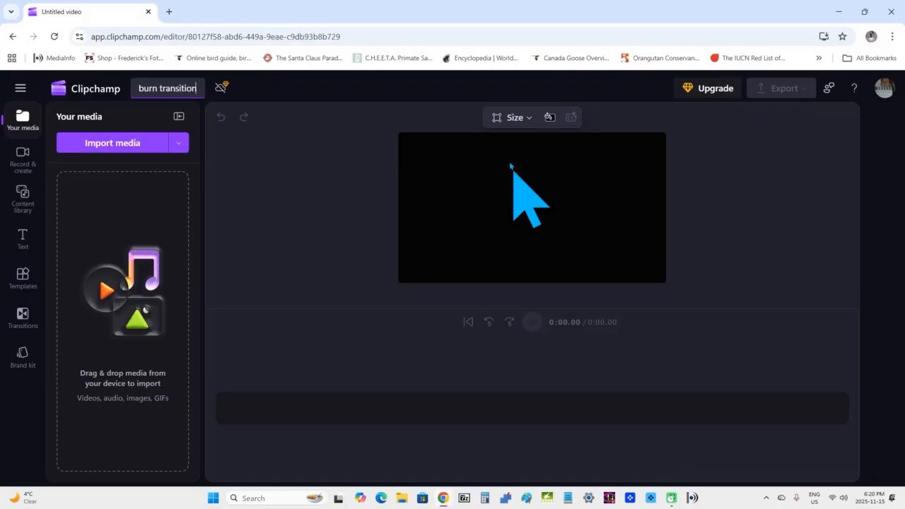
pyautogui.click(527, 123)
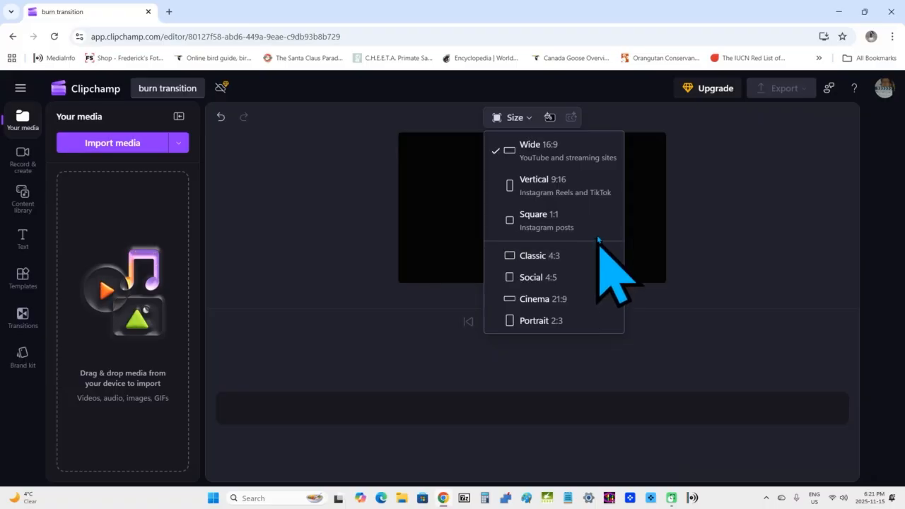
pyautogui.click(560, 151)
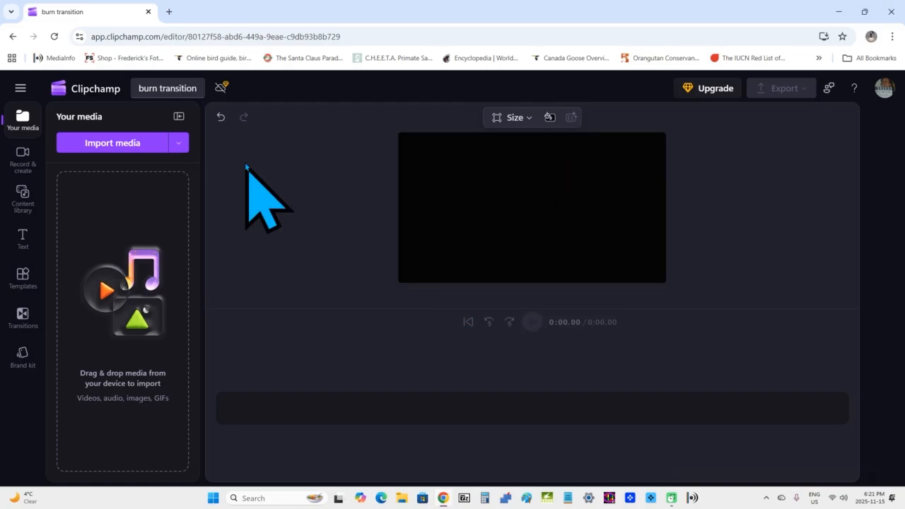
# Step: Import the clips S1120004 and S1120051 from the Desktop folder sample clips > clipchamp > burn transition
pyautogui.click(95, 145)
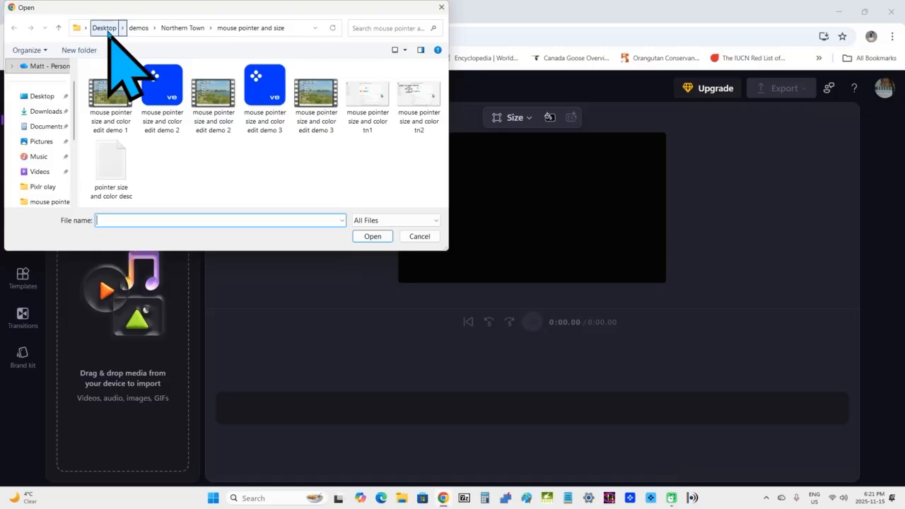
pyautogui.click(108, 31)
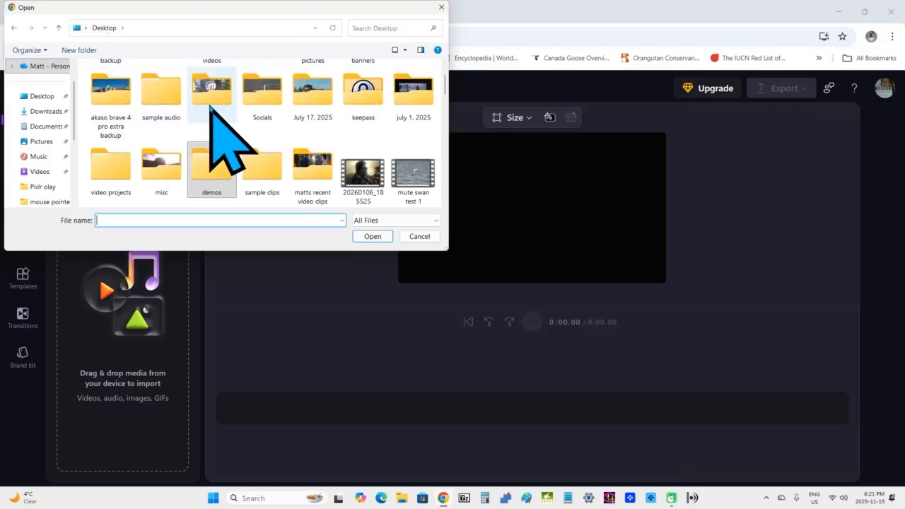
pyautogui.scroll(1, 226, 146)
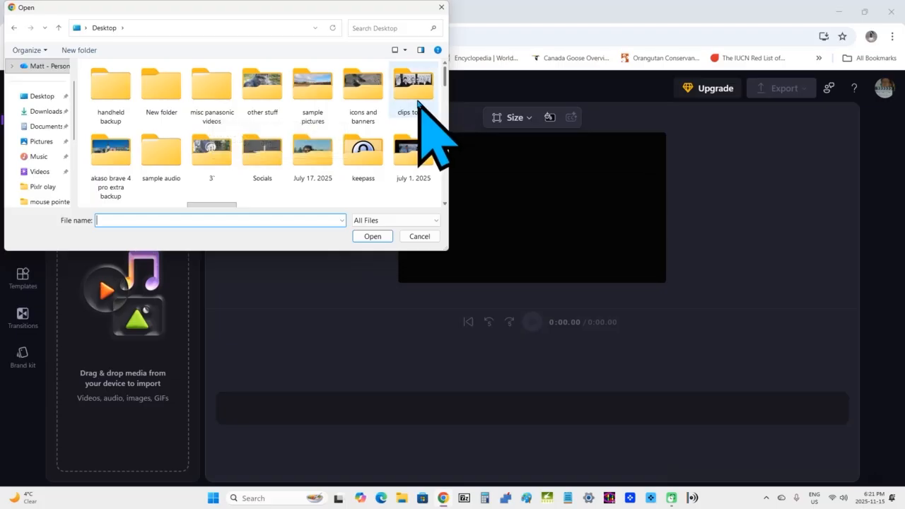
pyautogui.scroll(-1, 413, 105)
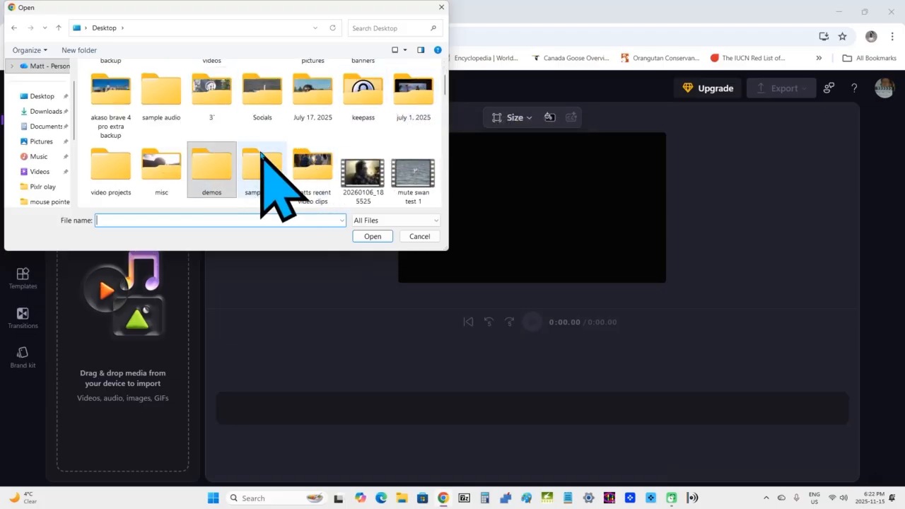
pyautogui.doubleClick(252, 175)
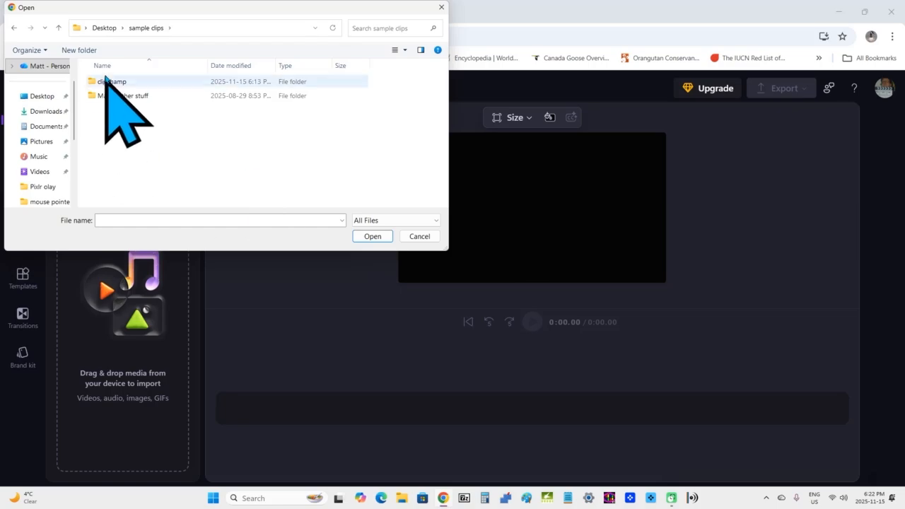
pyautogui.click(103, 82)
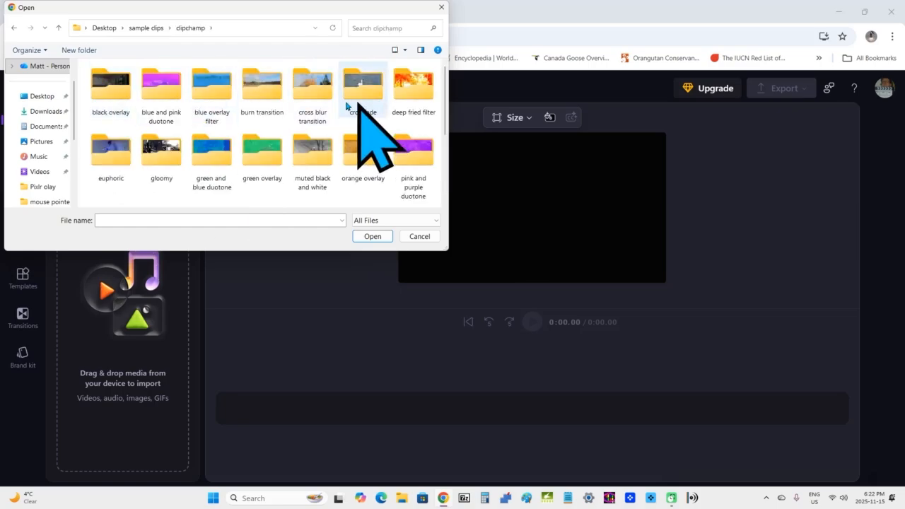
pyautogui.doubleClick(248, 96)
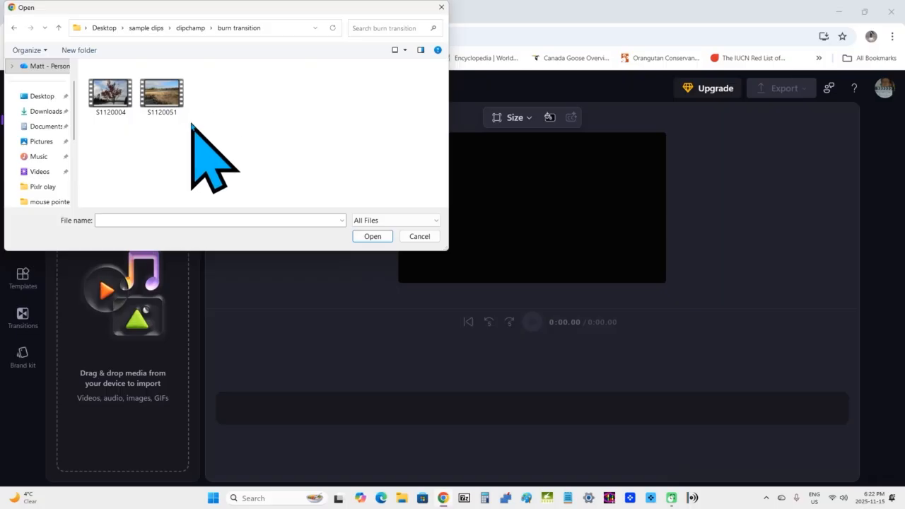
pyautogui.click(111, 104)
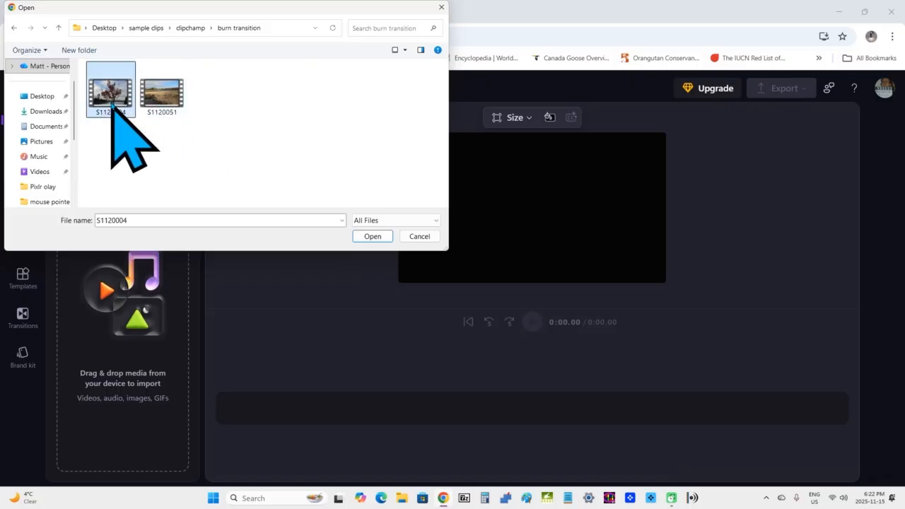
pyautogui.keyDown('ctrl'); pyautogui.click(157, 92); pyautogui.keyUp('ctrl')
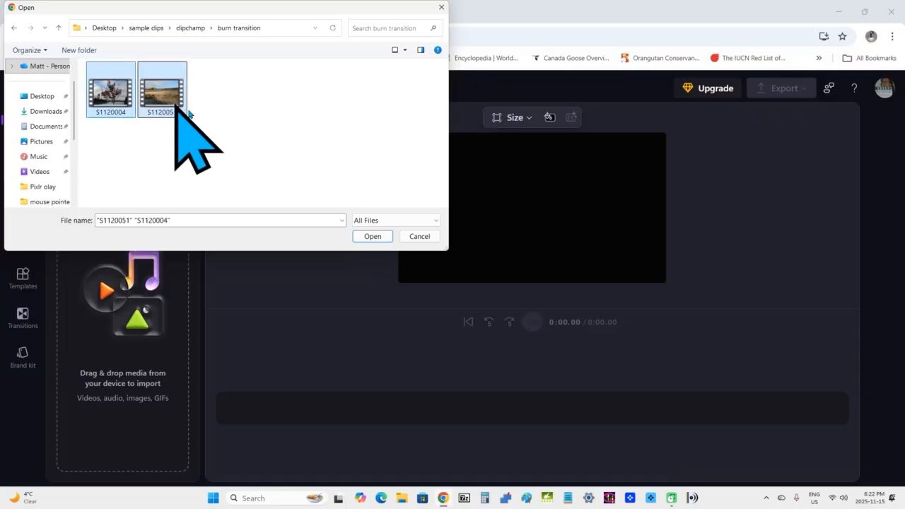
pyautogui.click(371, 237)
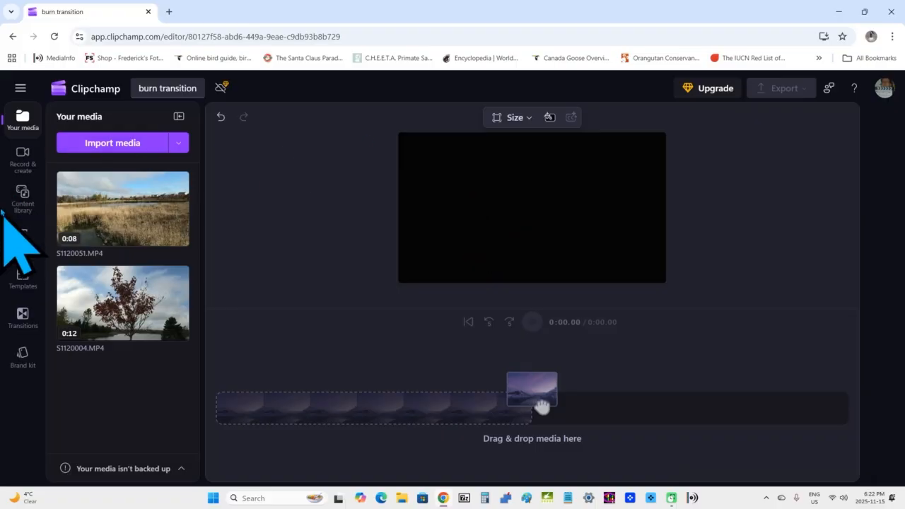
# Step: Add S1120051.MP4 to the timeline, followed by S1120004.MP4
pyautogui.moveTo(145, 218)
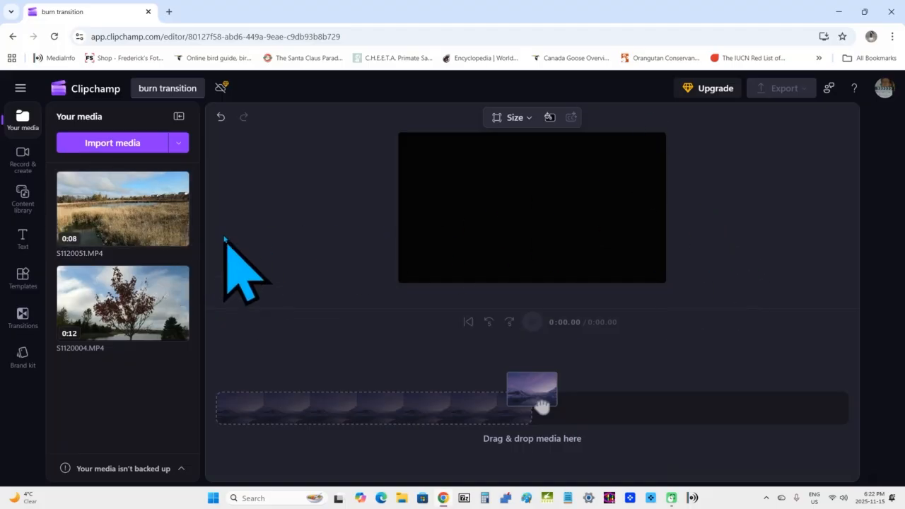
pyautogui.moveTo(187, 230)
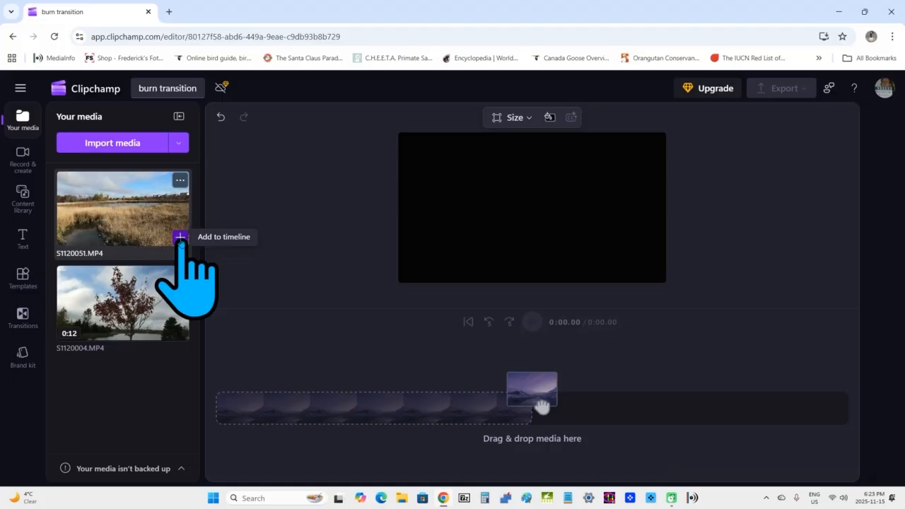
pyautogui.click(180, 238)
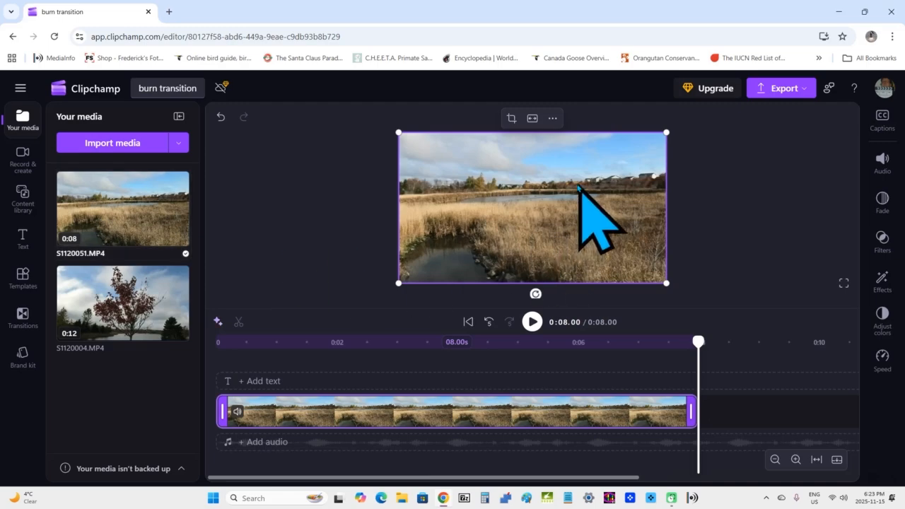
pyautogui.moveTo(134, 272)
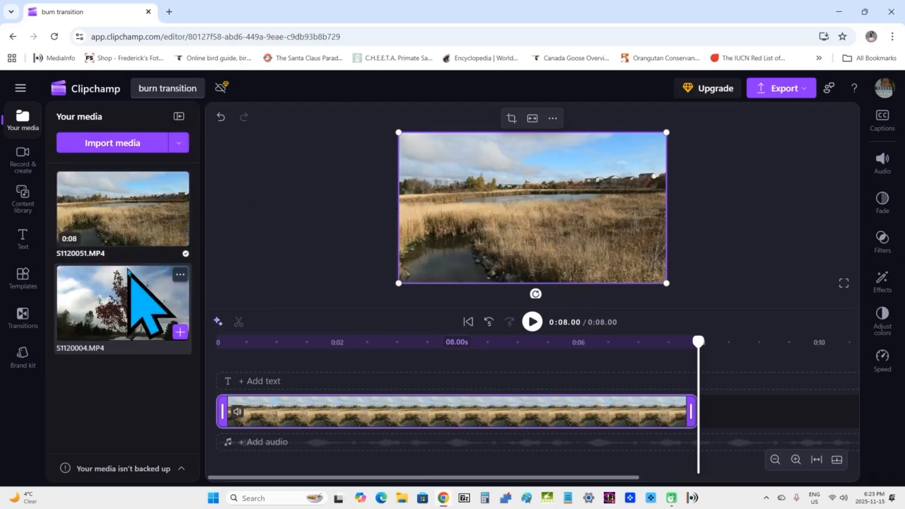
pyautogui.click(180, 331)
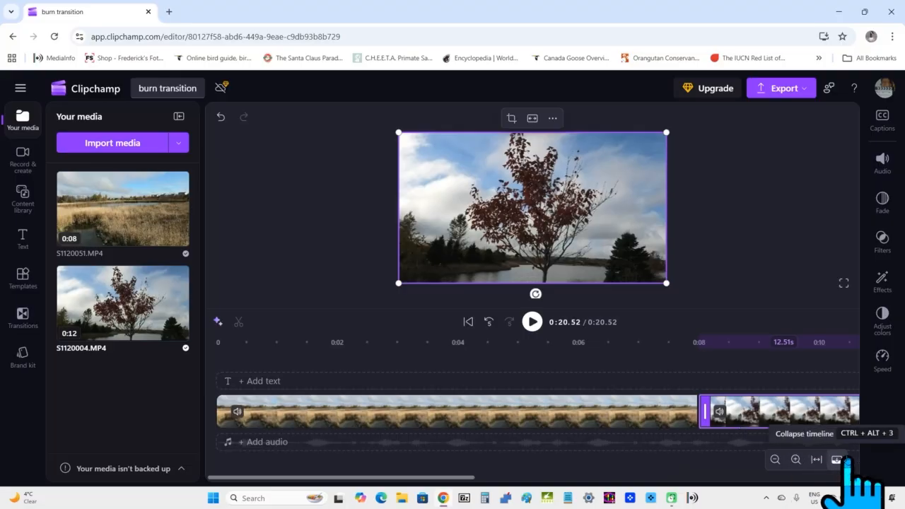
# Step: Move the playhead back from the end of the timeline to about 0:16.27 within the tree clip
pyautogui.click(774, 460)
pyautogui.click(774, 460)
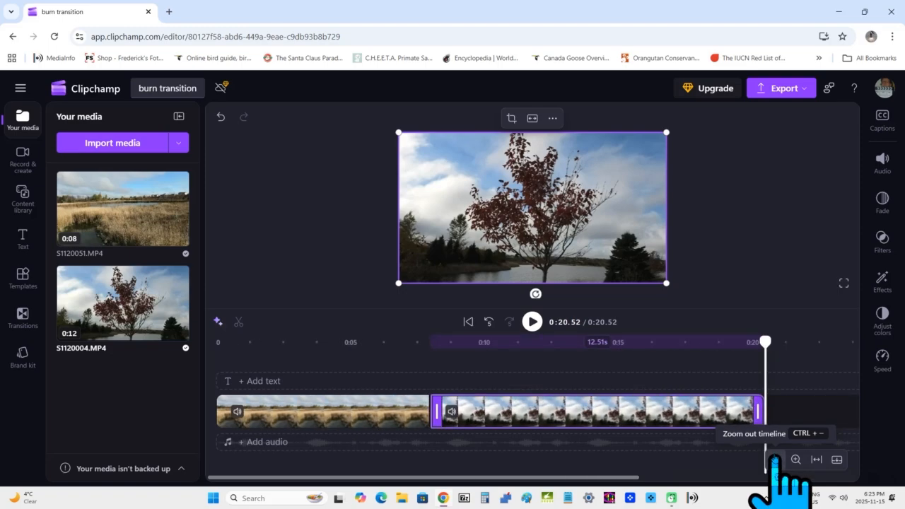
pyautogui.click(775, 460)
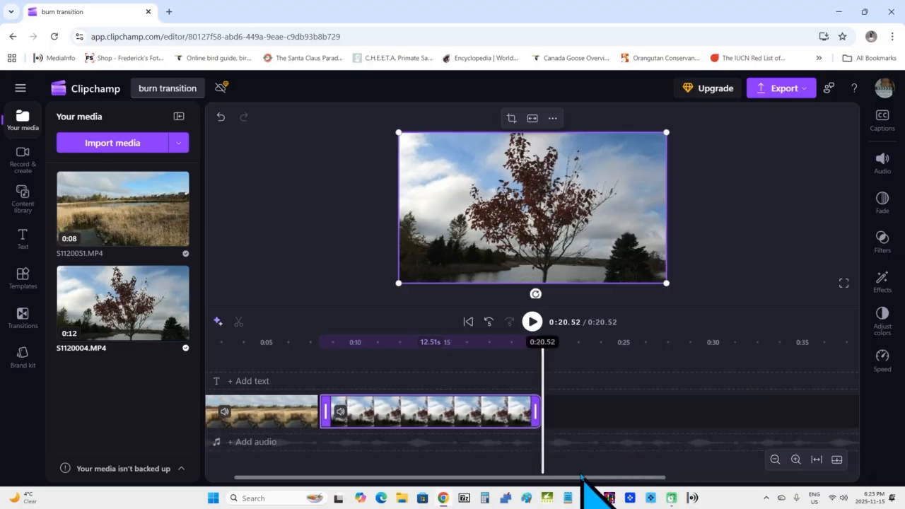
pyautogui.moveTo(574, 479); pyautogui.dragTo(527, 479)
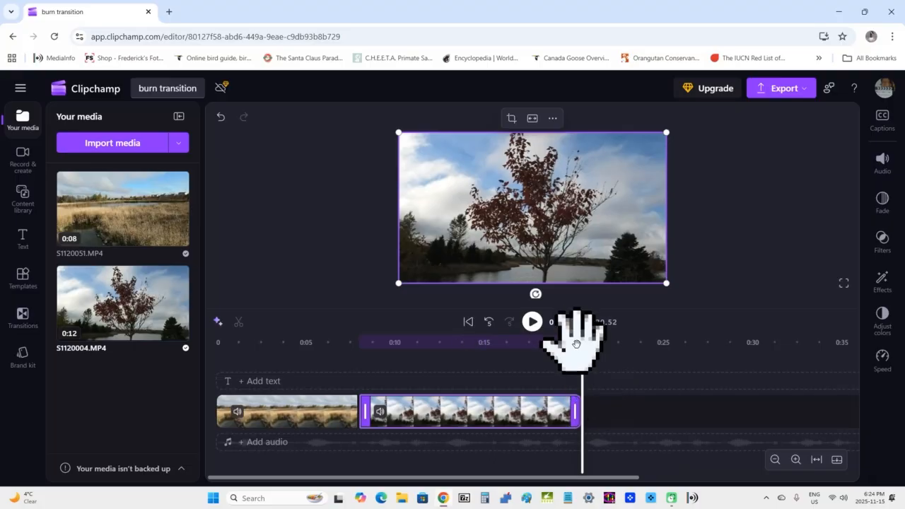
pyautogui.moveTo(582, 347); pyautogui.dragTo(507, 350)
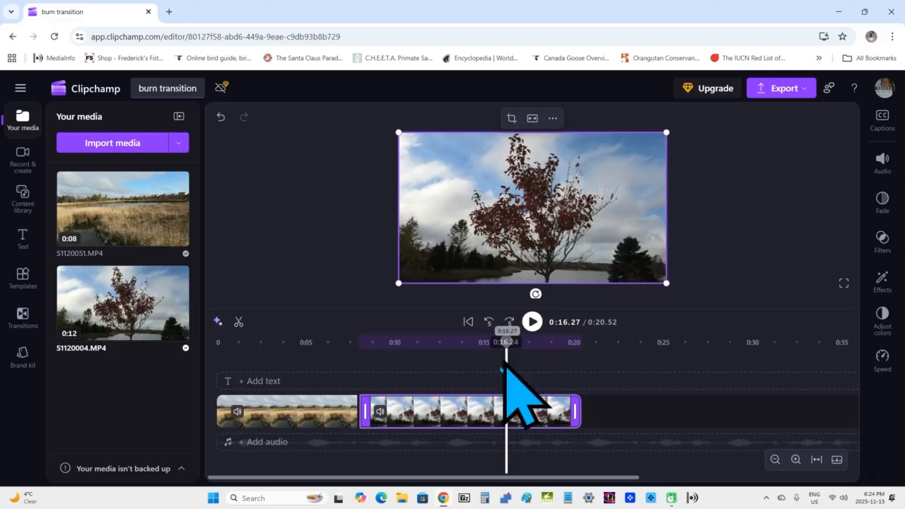
# Step: Play the whole timeline from the beginning to preview the two clips without a transition
pyautogui.click(469, 321)
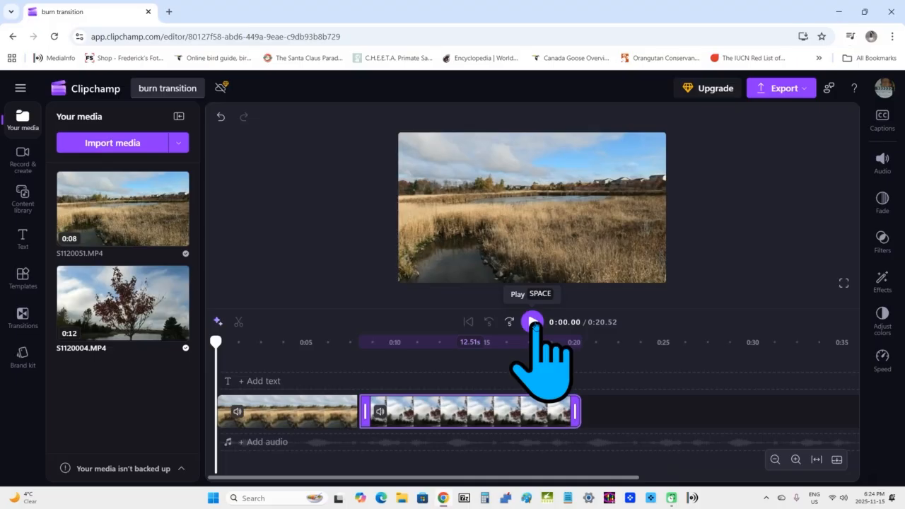
pyautogui.click(532, 322)
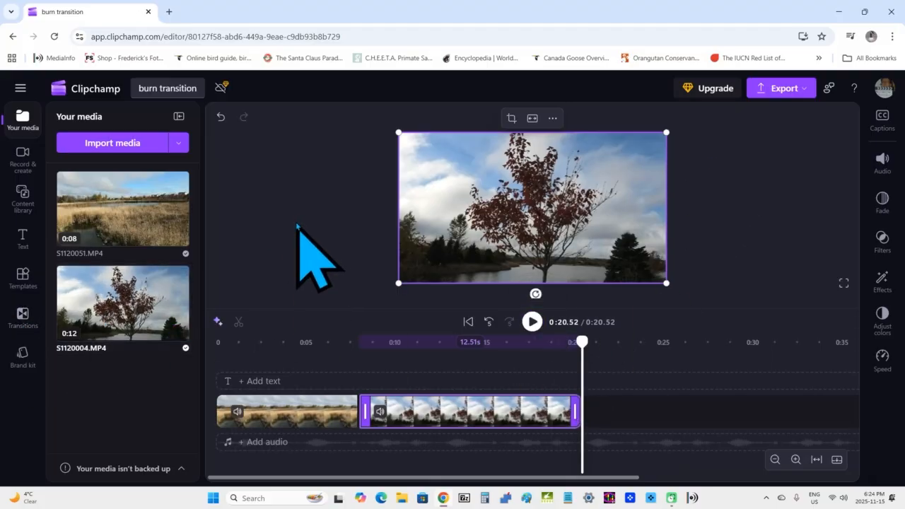
# Step: Add the Burn transition from Fades & blurs at the cut between the marsh clip and the tree clip
pyautogui.click(24, 315)
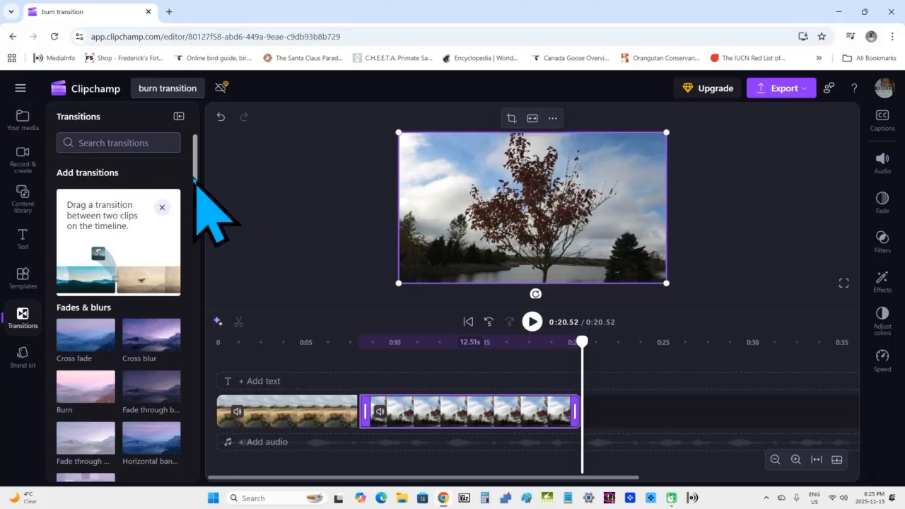
pyautogui.scroll(-1, 194, 191)
pyautogui.moveTo(195, 191)
pyautogui.mouseDown()
pyautogui.moveTo(196, 344)
pyautogui.moveTo(218, 178)
pyautogui.moveTo(214, 209)
pyautogui.mouseUp()
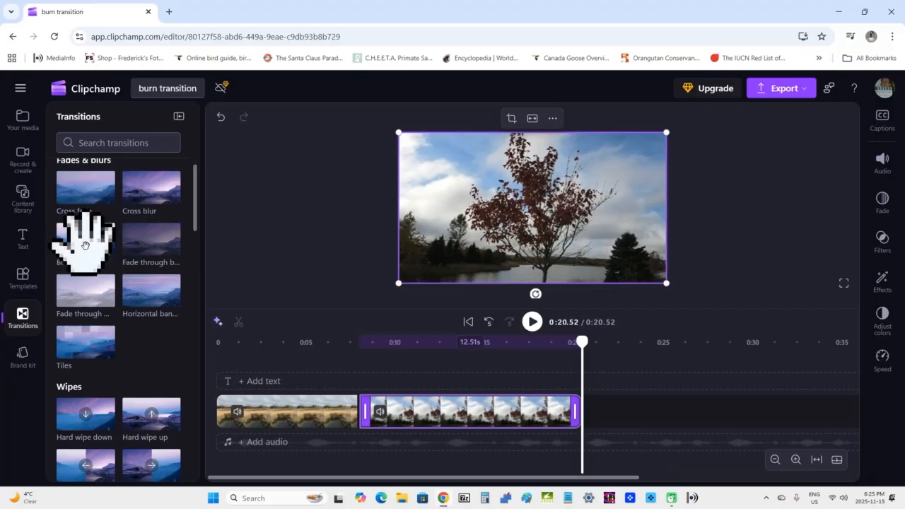
pyautogui.moveTo(85, 246)
pyautogui.mouseDown()
pyautogui.moveTo(91, 263)
pyautogui.moveTo(146, 307)
pyautogui.moveTo(349, 419)
pyautogui.moveTo(377, 421)
pyautogui.moveTo(368, 416)
pyautogui.mouseUp()
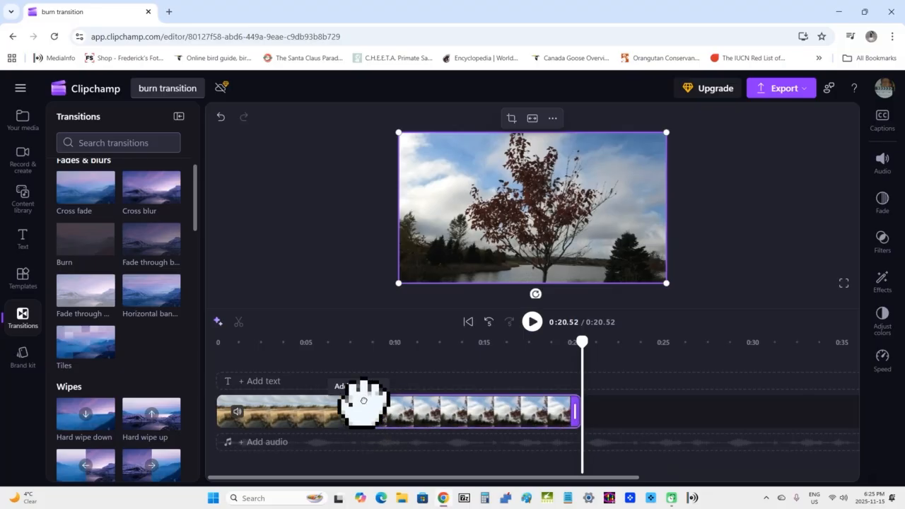
pyautogui.moveTo(370, 440); pyautogui.dragTo(371, 411)
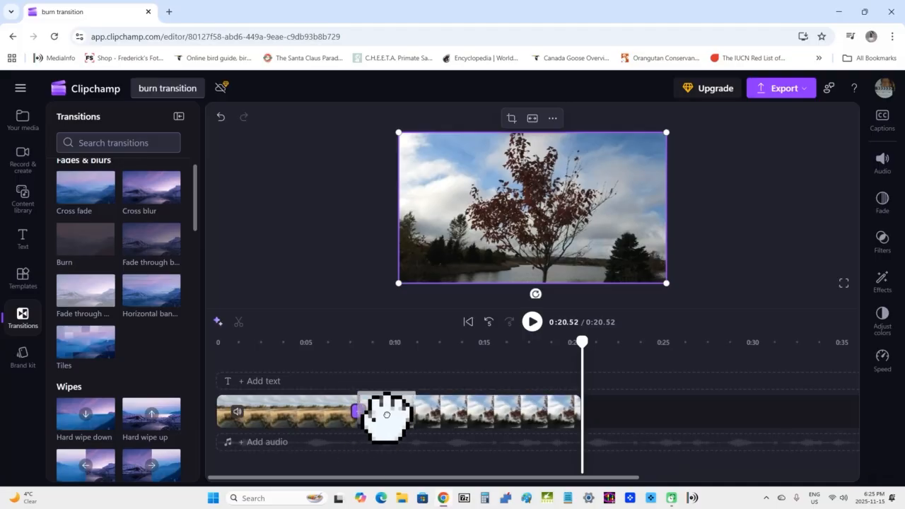
pyautogui.click(380, 417)
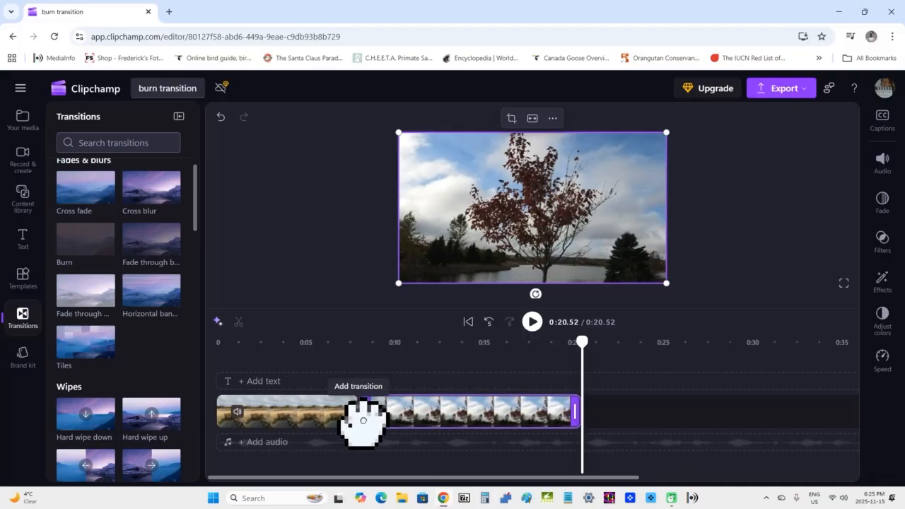
pyautogui.click(359, 415)
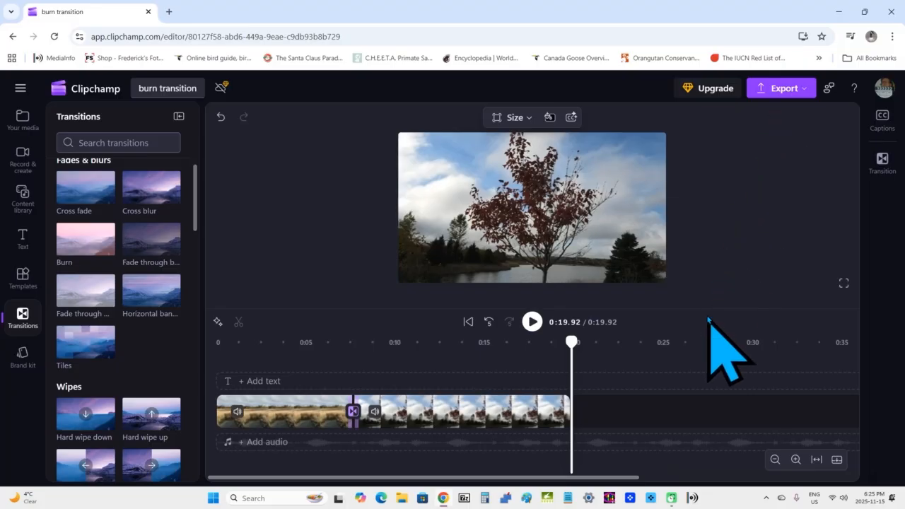
# Step: Export the video at 720p and save it as "burn transition - Made with Clipchamp" in Desktop > sample clips > clipchamp > burn transition
pyautogui.click(775, 91)
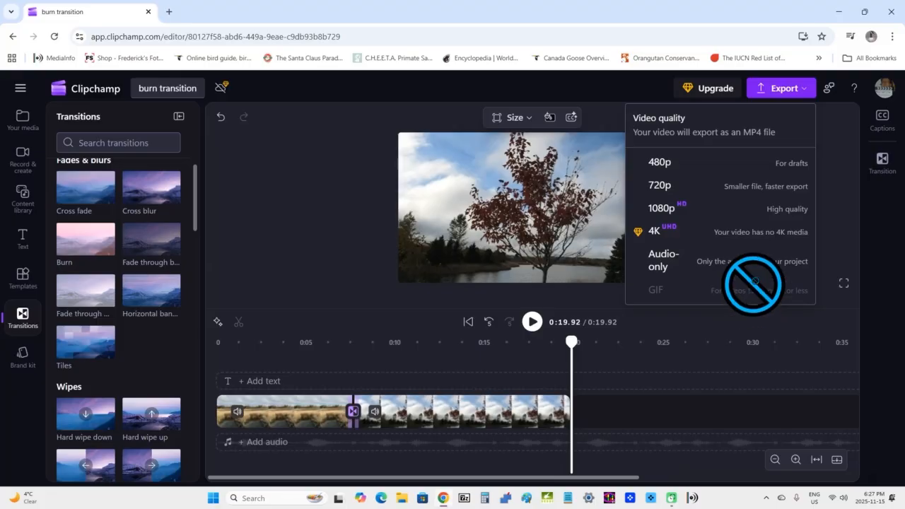
pyautogui.click(713, 186)
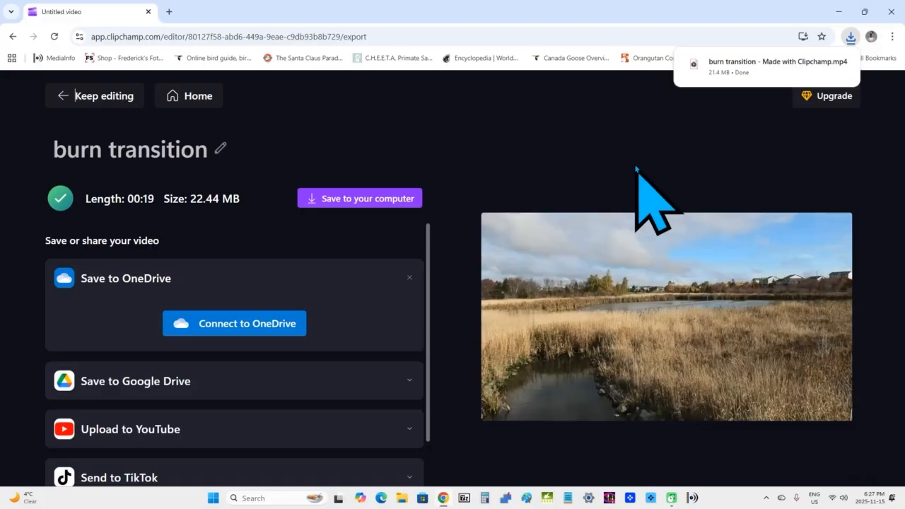
pyautogui.moveTo(558, 225)
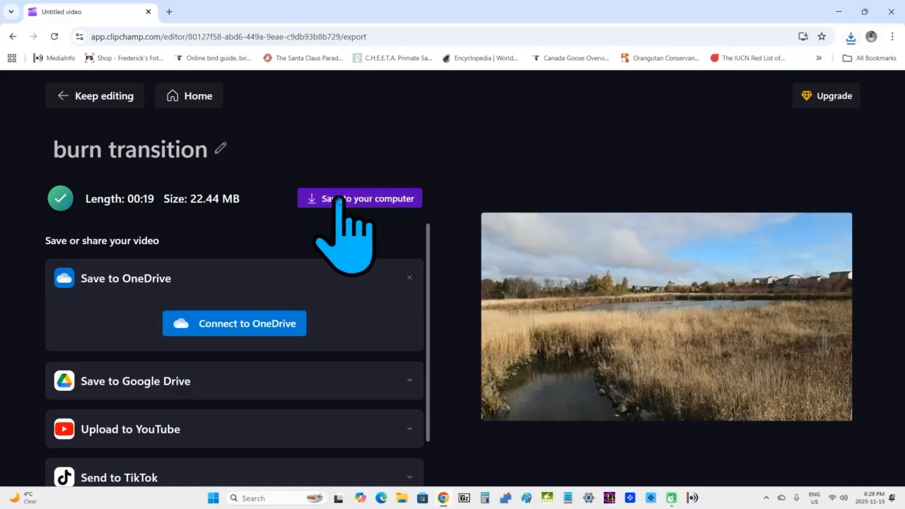
pyautogui.click(344, 203)
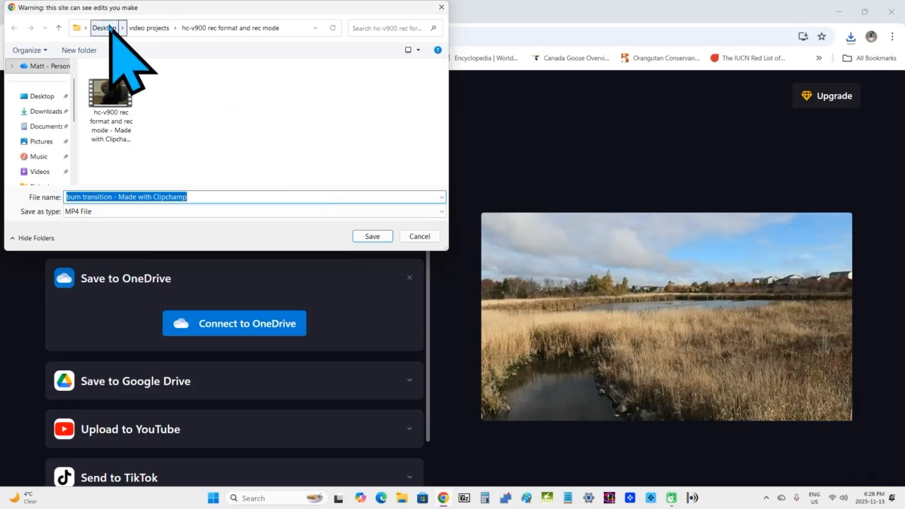
pyautogui.click(107, 27)
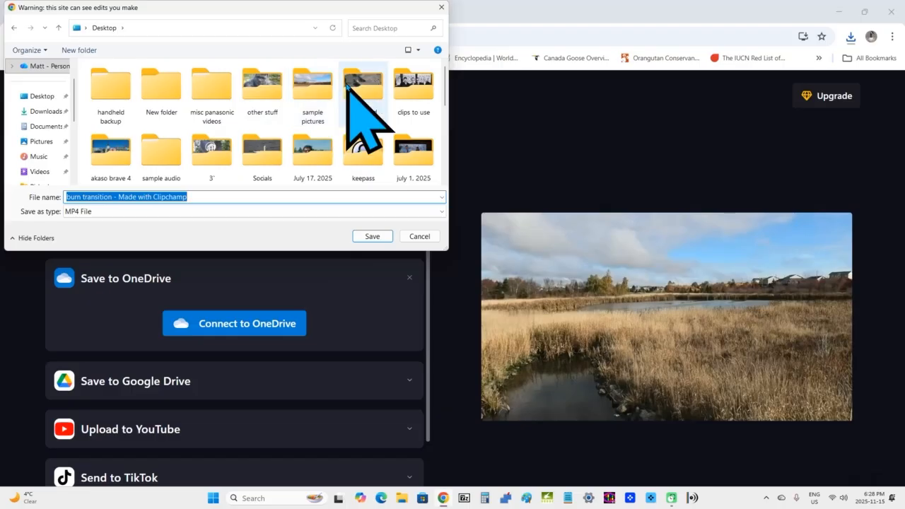
pyautogui.scroll(-2, 348, 86)
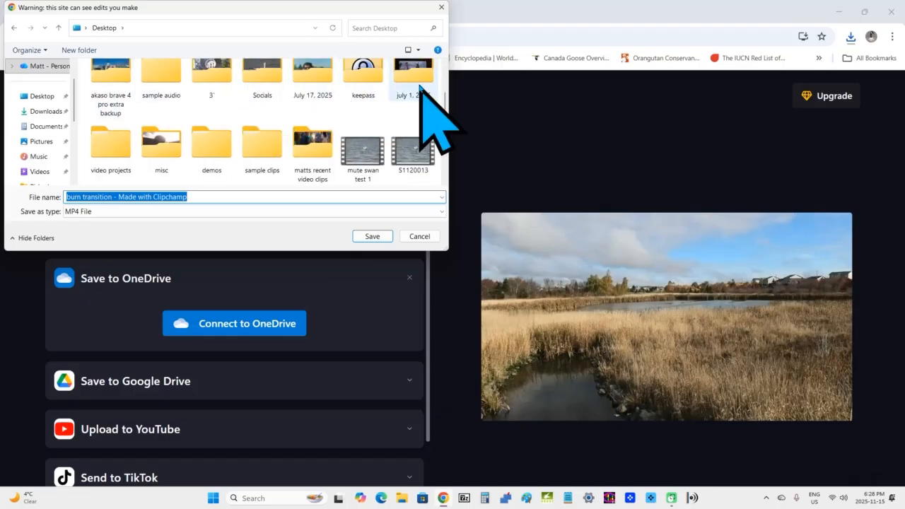
pyautogui.doubleClick(257, 151)
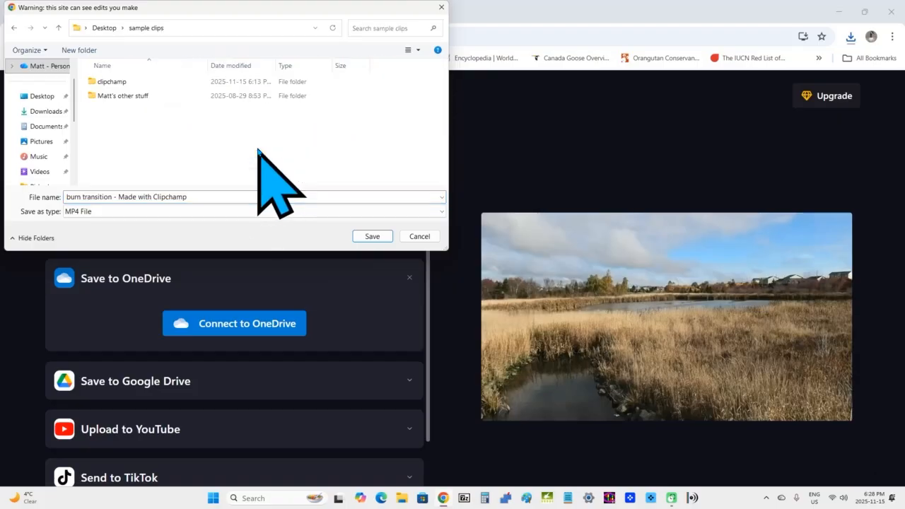
pyautogui.doubleClick(123, 82)
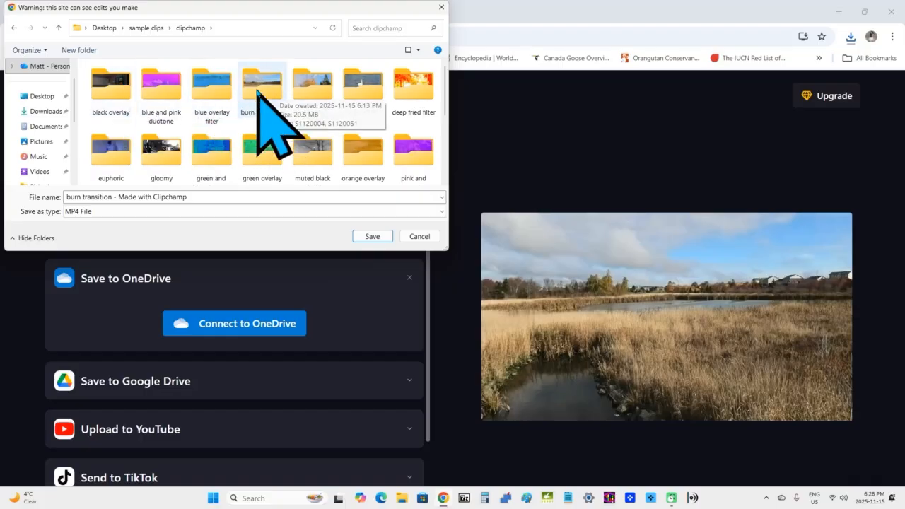
pyautogui.doubleClick(257, 92)
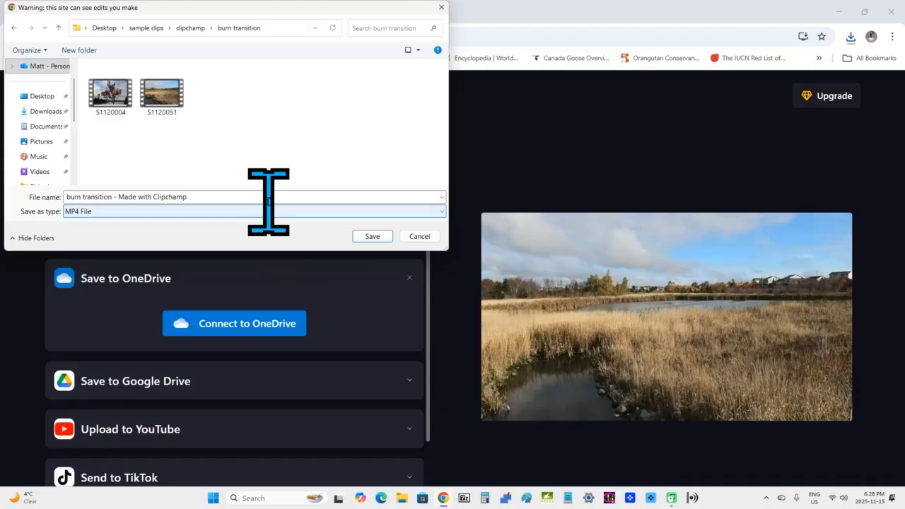
pyautogui.click(371, 238)
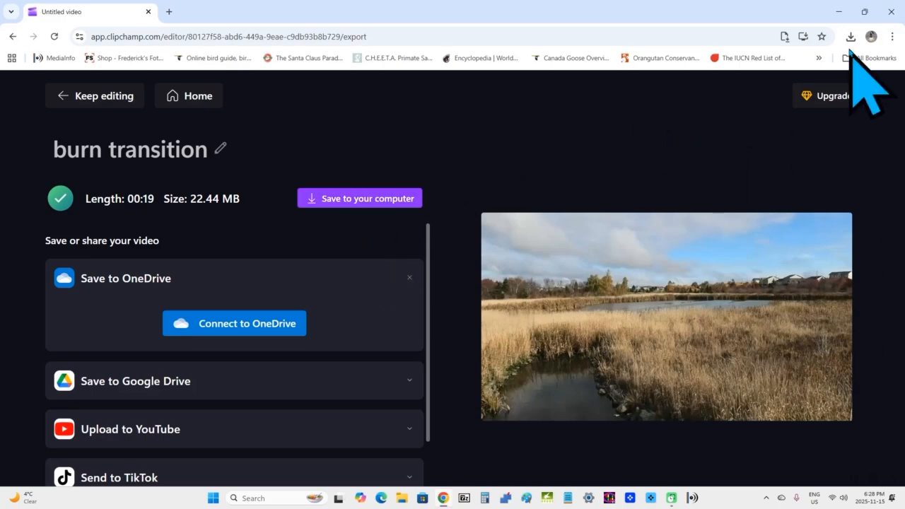
# Step: Open the exported video from the desktop folder sample clips > clipchamp > burn transition and play it full screen in Media Player
pyautogui.click(837, 9)
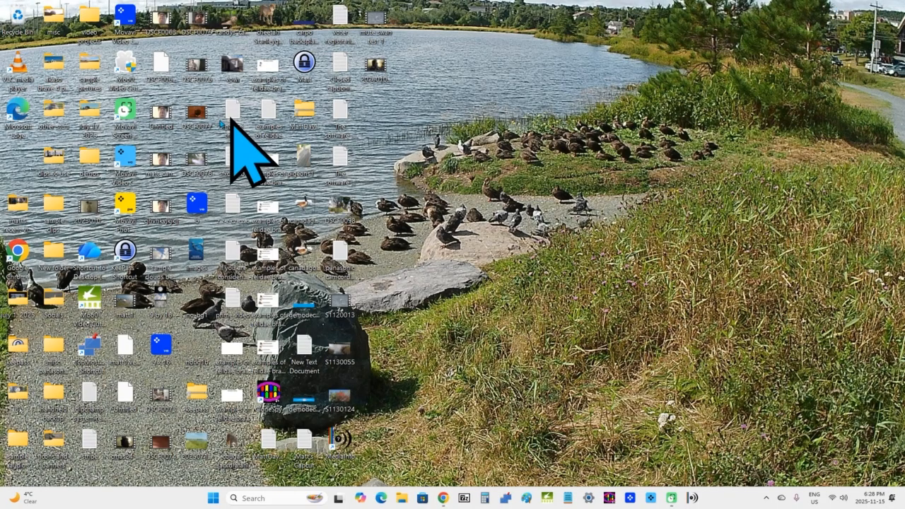
pyautogui.doubleClick(50, 210)
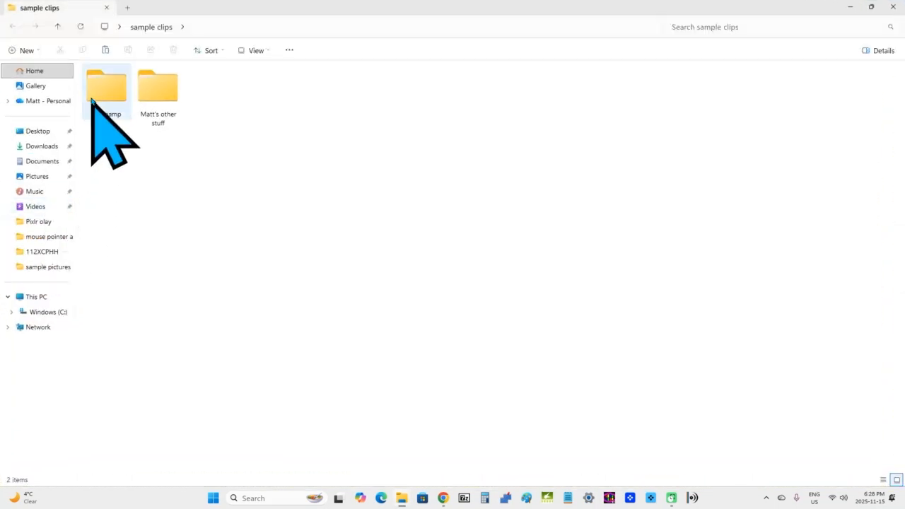
pyautogui.doubleClick(96, 110)
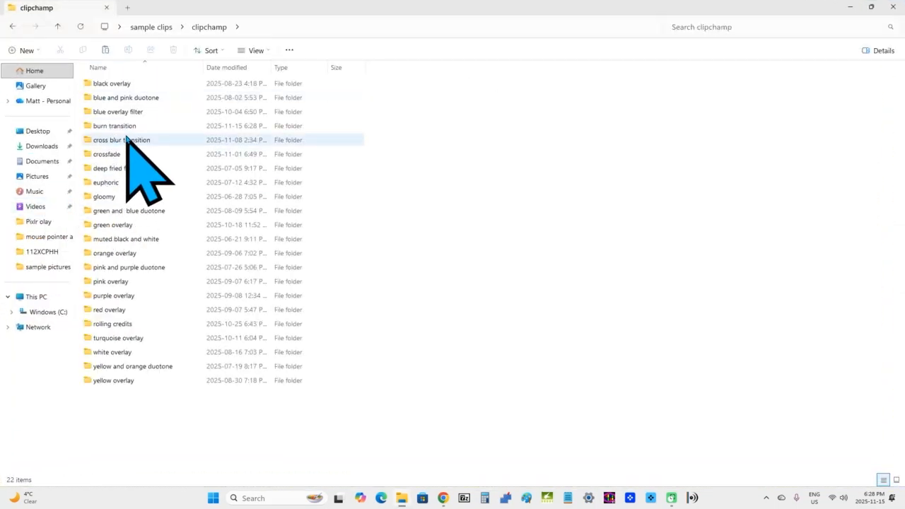
pyautogui.doubleClick(129, 127)
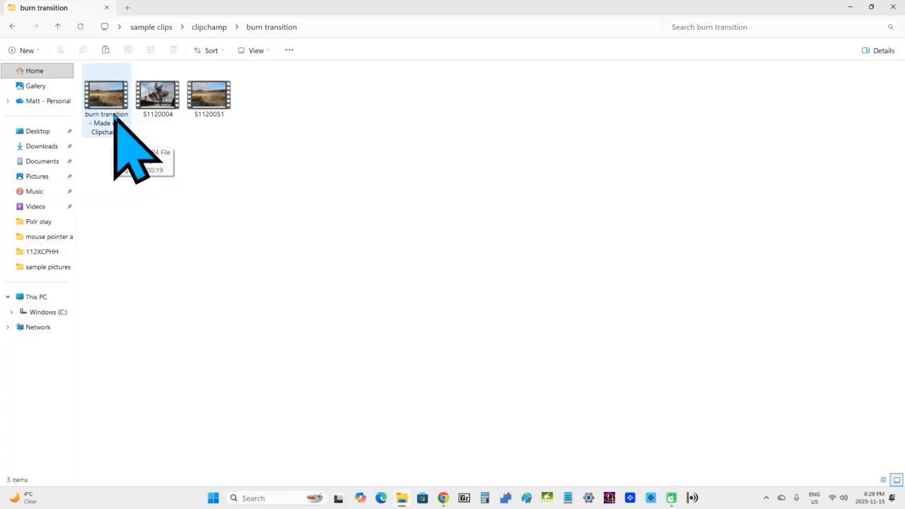
pyautogui.doubleClick(113, 115)
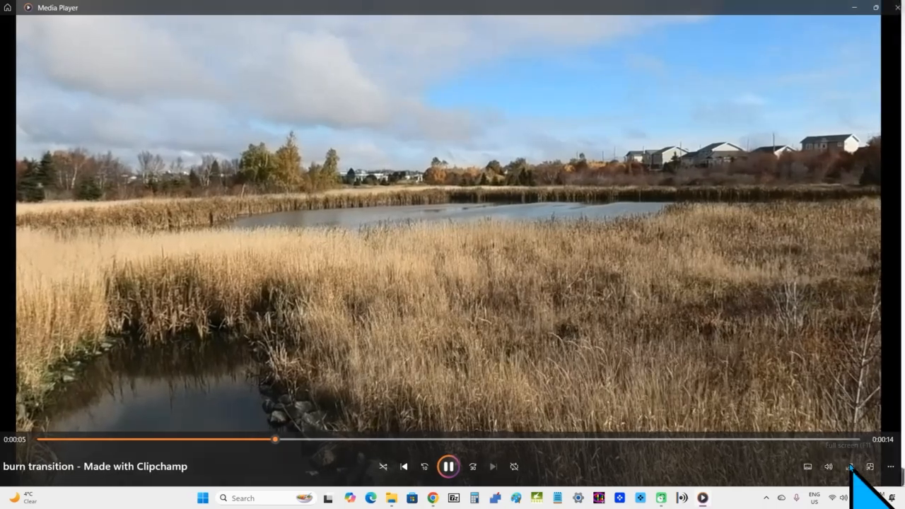
pyautogui.click(853, 467)
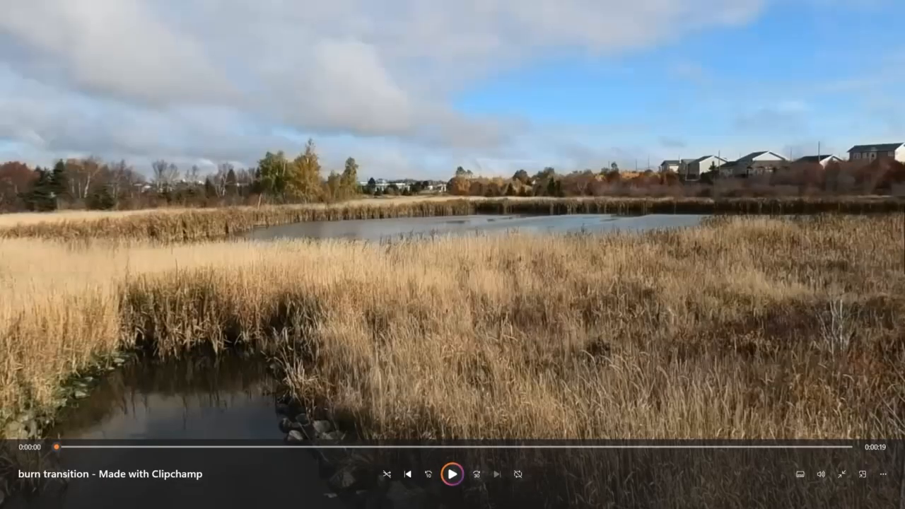
# Step: Close the video player and the folder window, switch back to Clipchamp in Chrome and resume editing the project
pyautogui.moveTo(892, 3)
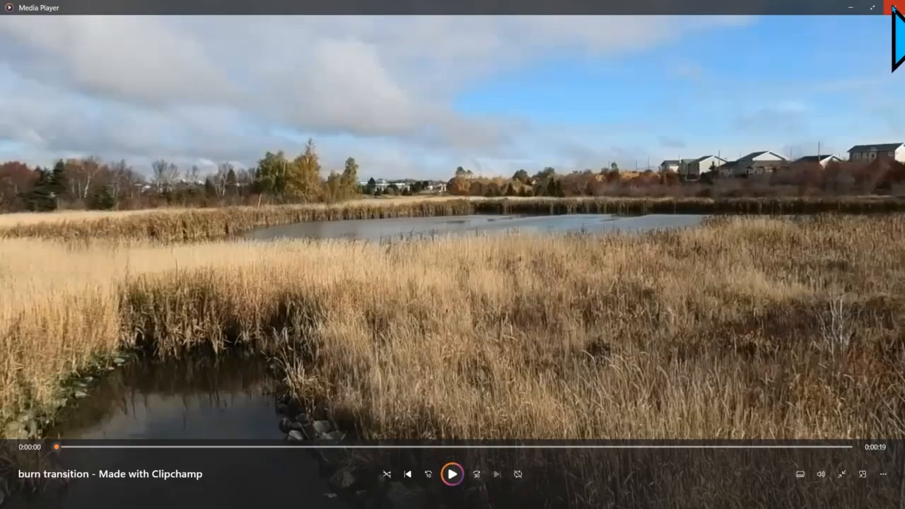
pyautogui.click(895, 8)
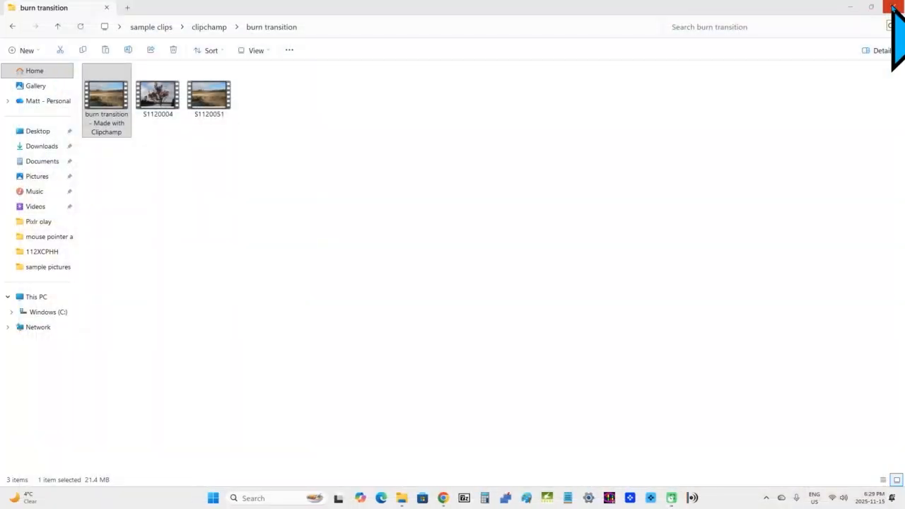
pyautogui.click(895, 9)
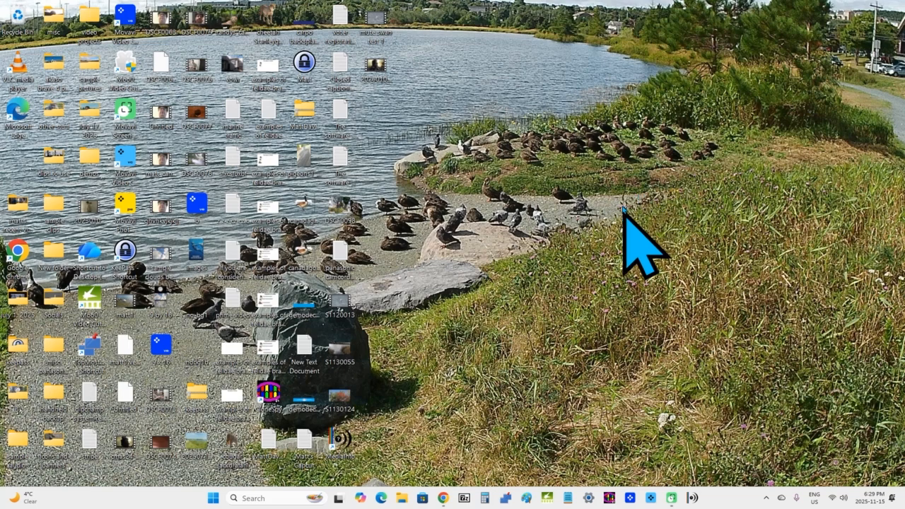
pyautogui.moveTo(444, 504)
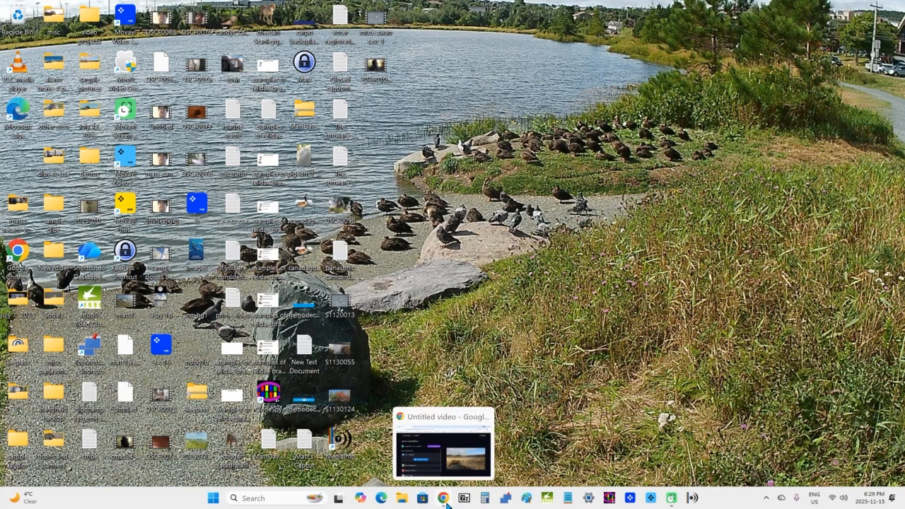
pyautogui.click(444, 501)
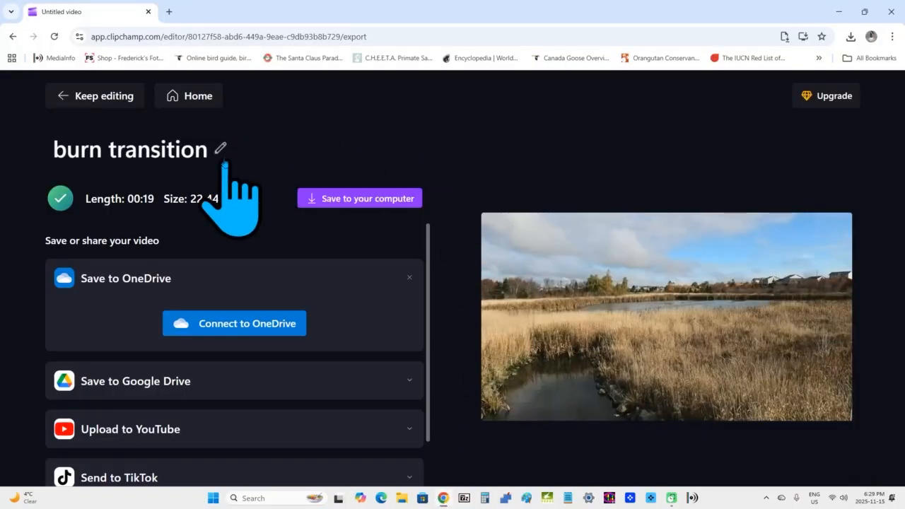
pyautogui.click(95, 100)
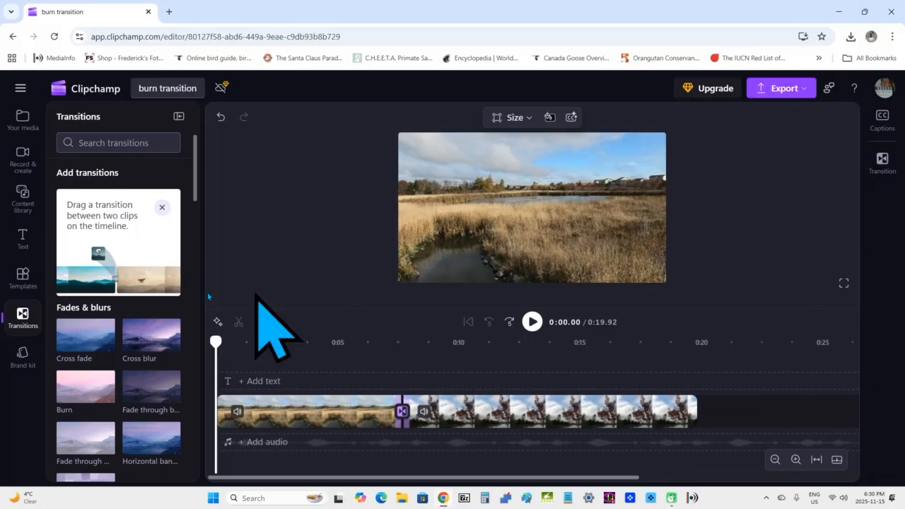
# Step: Go back to the Clipchamp home page and reopen the saved "burn transition" project from the video list
pyautogui.click(19, 89)
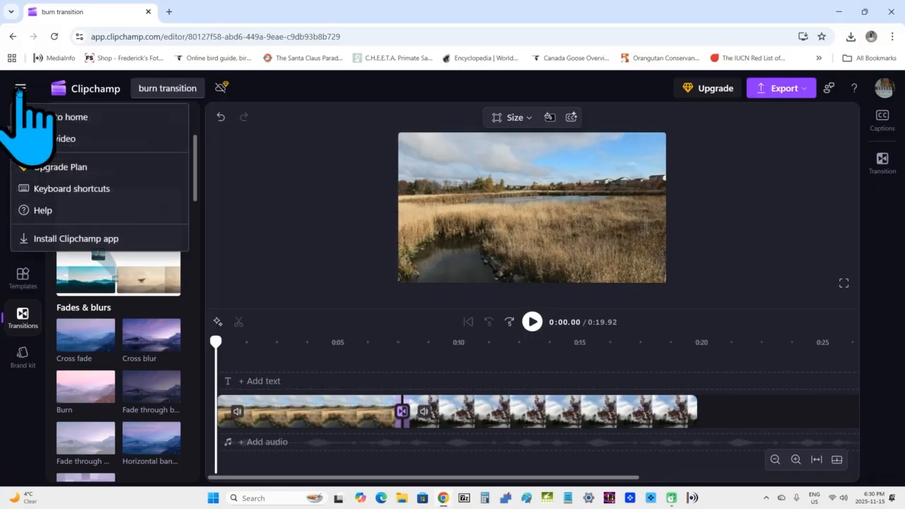
pyautogui.click(111, 117)
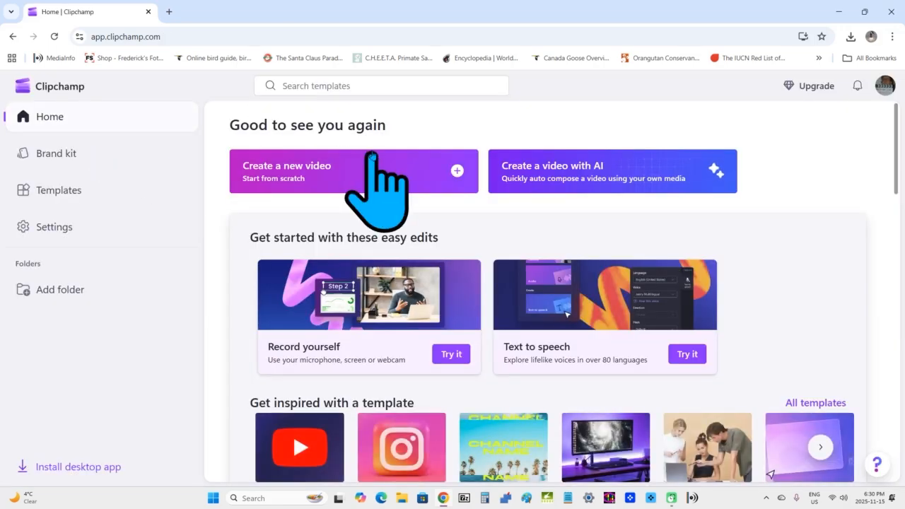
pyautogui.scroll(-3, 389, 202)
pyautogui.scroll(-4, 396, 213)
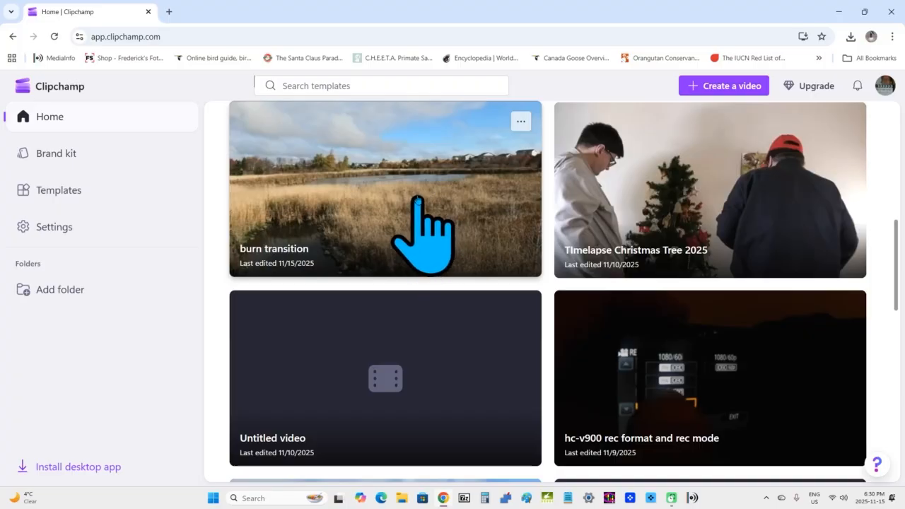
pyautogui.click(422, 189)
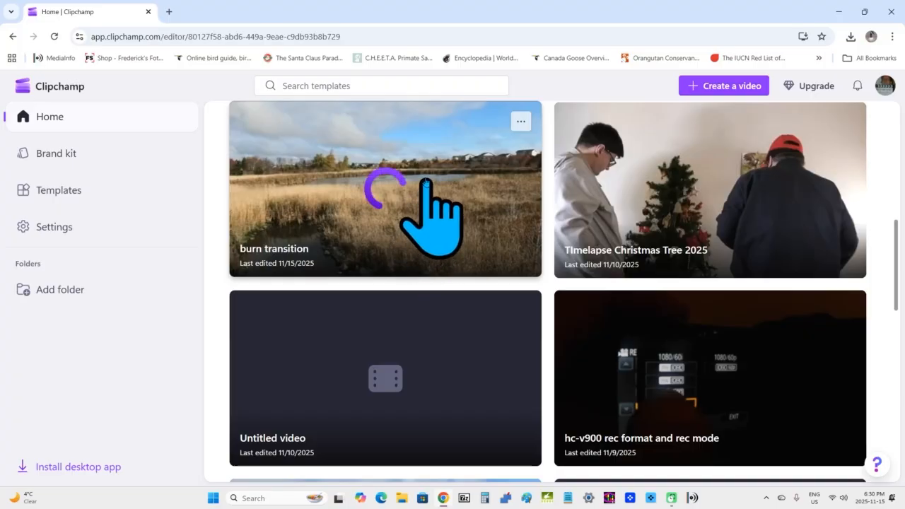